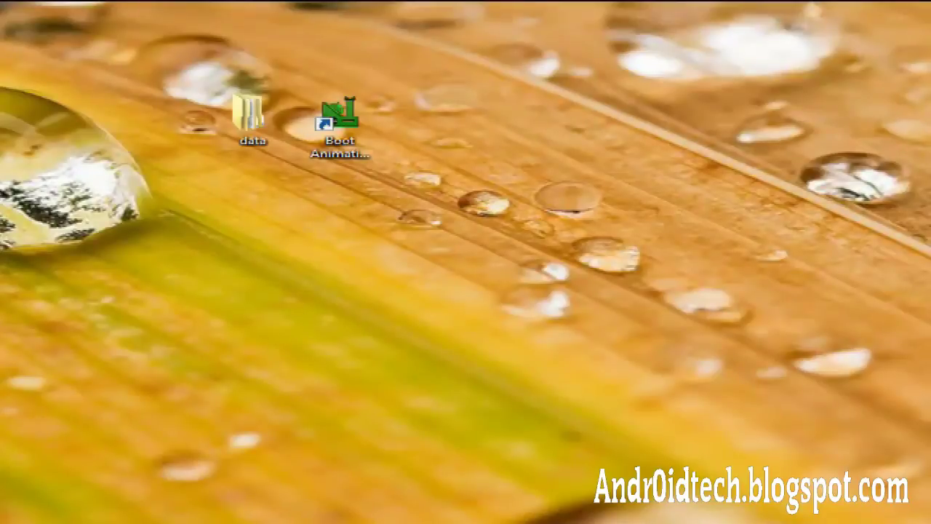
{"action": "left_click", "coordinate": [356, 131]}
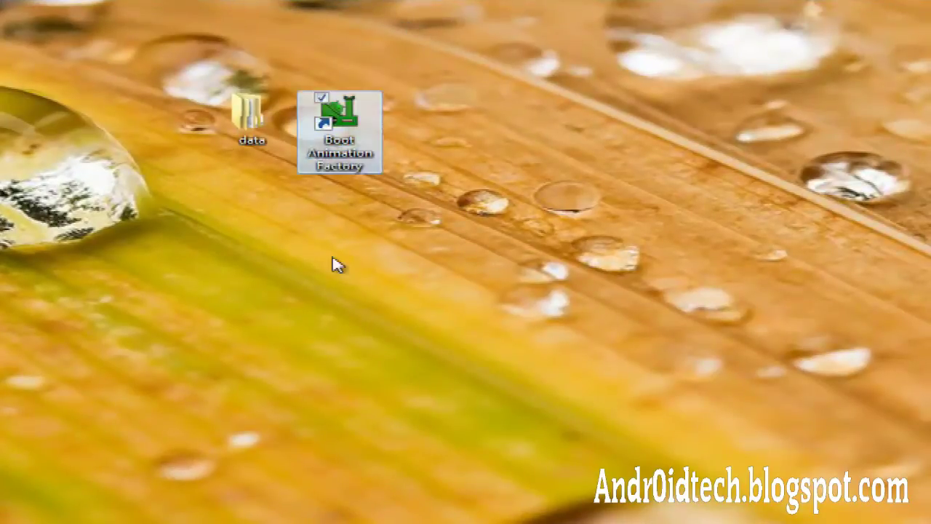
{"action": "left_click", "coordinate": [334, 265]}
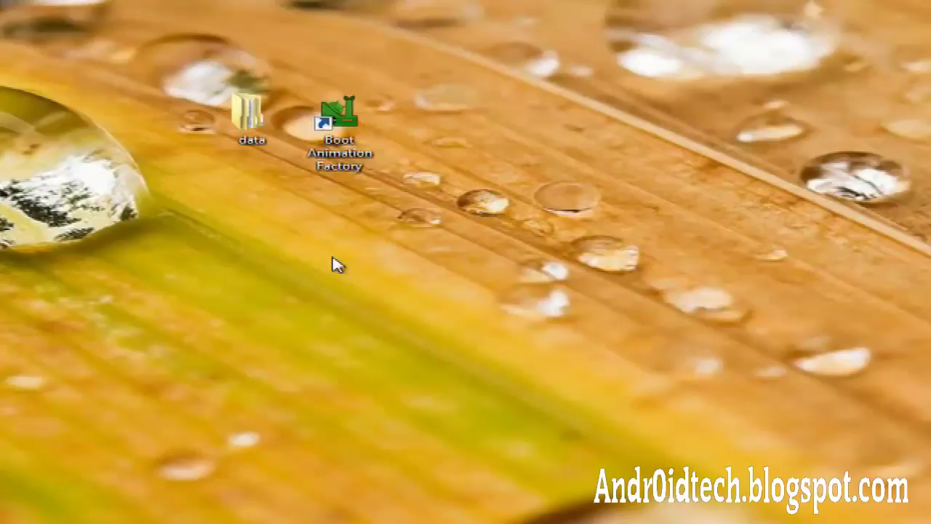
Open the part1 subfolder of the desktop's data folder and select its first PNG frame
{"action": "double_click", "coordinate": [252, 131]}
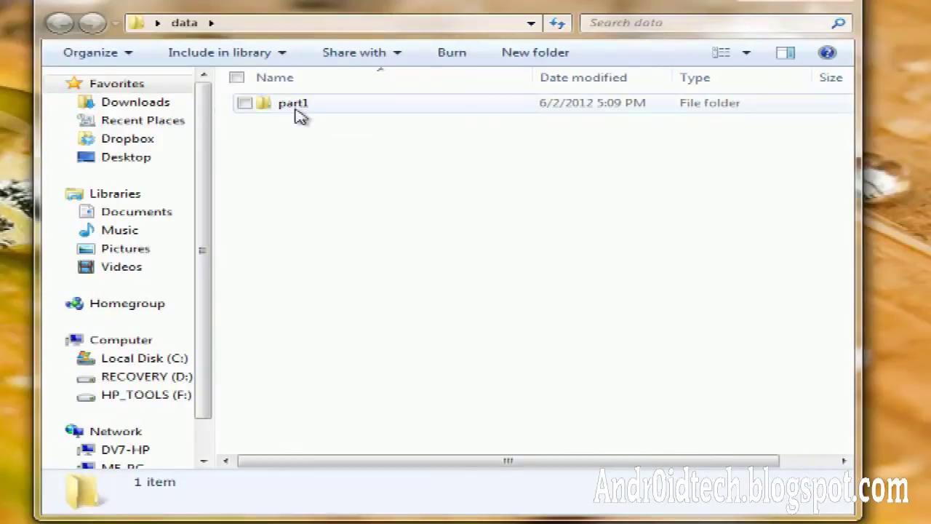
{"action": "double_click", "coordinate": [297, 109]}
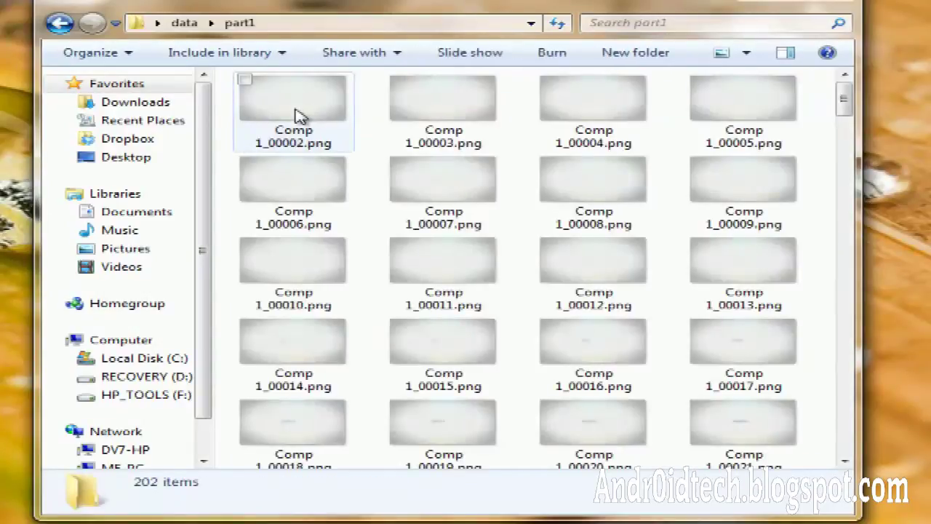
{"action": "left_click", "coordinate": [300, 116]}
Look through the numbered PNG frames in part1, check the selected image's dimensions, and close the folder window
{"action": "scroll", "coordinate": [301, 116], "scroll_direction": "down", "scroll_amount": 20}
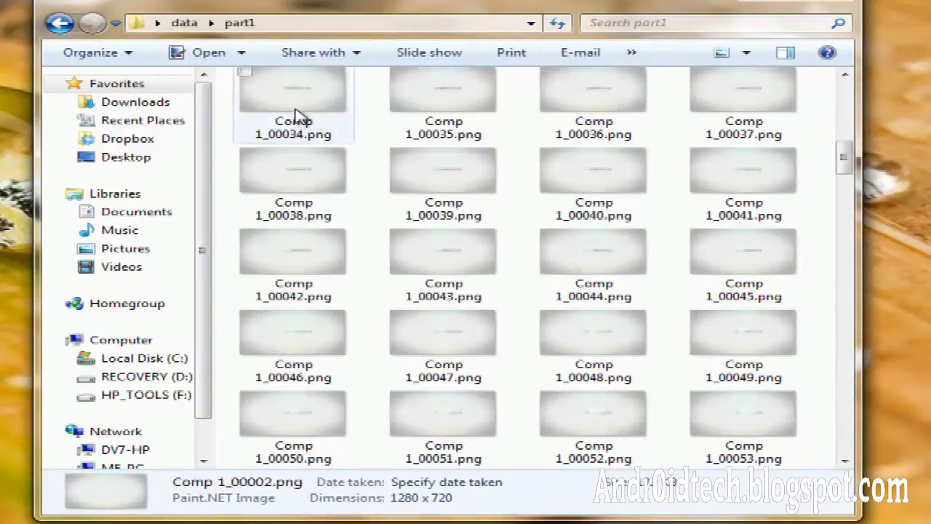
{"action": "scroll", "coordinate": [301, 120], "scroll_direction": "down", "scroll_amount": 19}
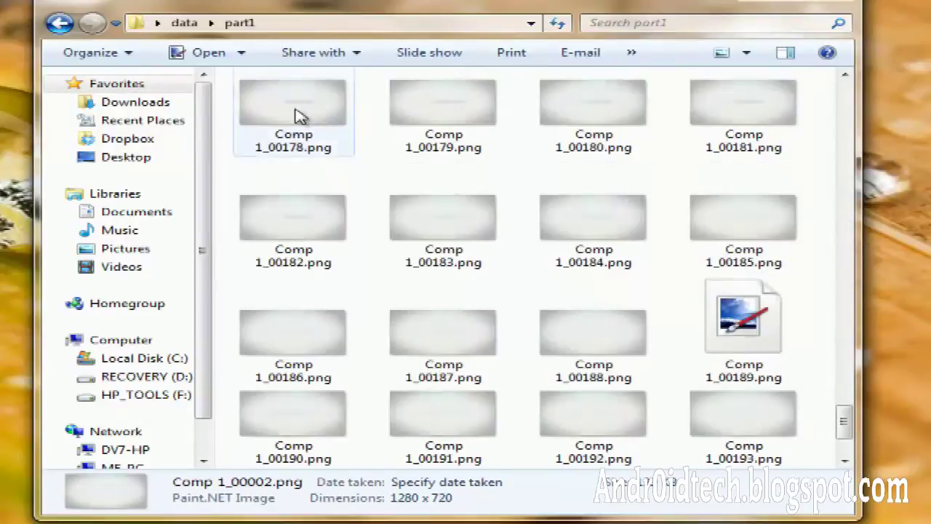
{"action": "scroll", "coordinate": [300, 118], "scroll_direction": "up", "scroll_amount": 20}
{"action": "scroll", "coordinate": [300, 116], "scroll_direction": "up", "scroll_amount": 20}
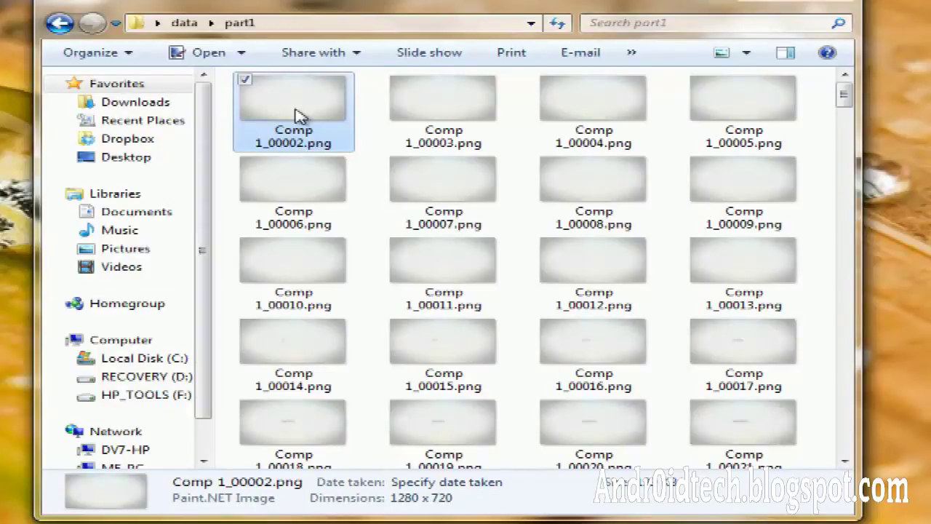
{"action": "scroll", "coordinate": [298, 116], "scroll_direction": "down", "scroll_amount": 15}
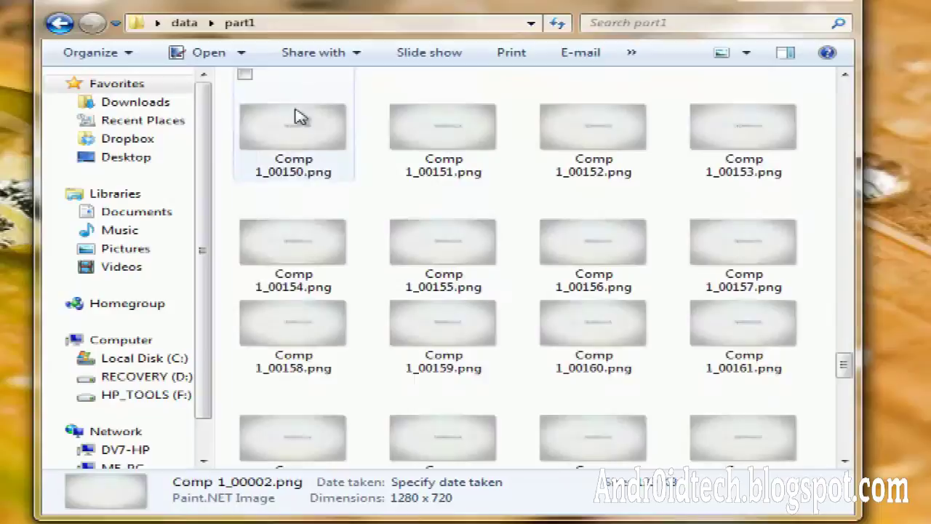
{"action": "scroll", "coordinate": [298, 117], "scroll_direction": "up", "scroll_amount": 15}
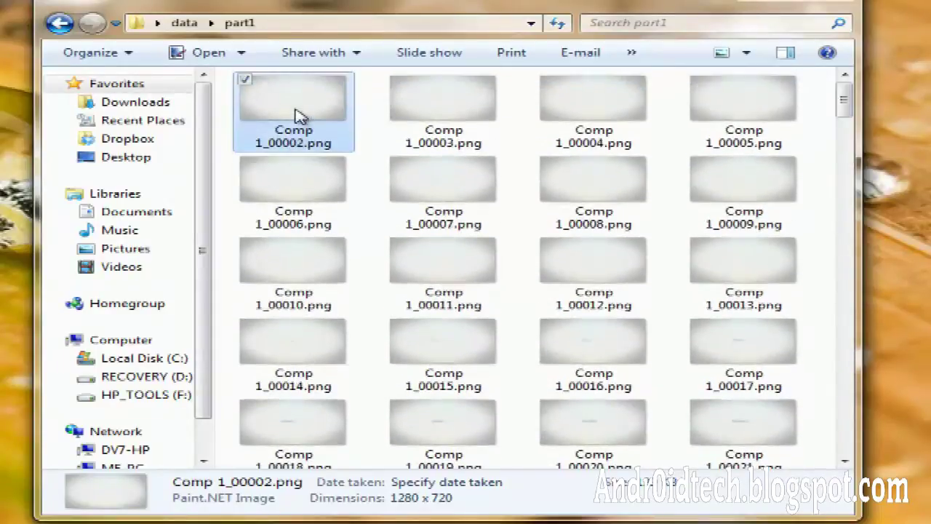
{"action": "scroll", "coordinate": [513, 157], "scroll_direction": "down", "scroll_amount": 12}
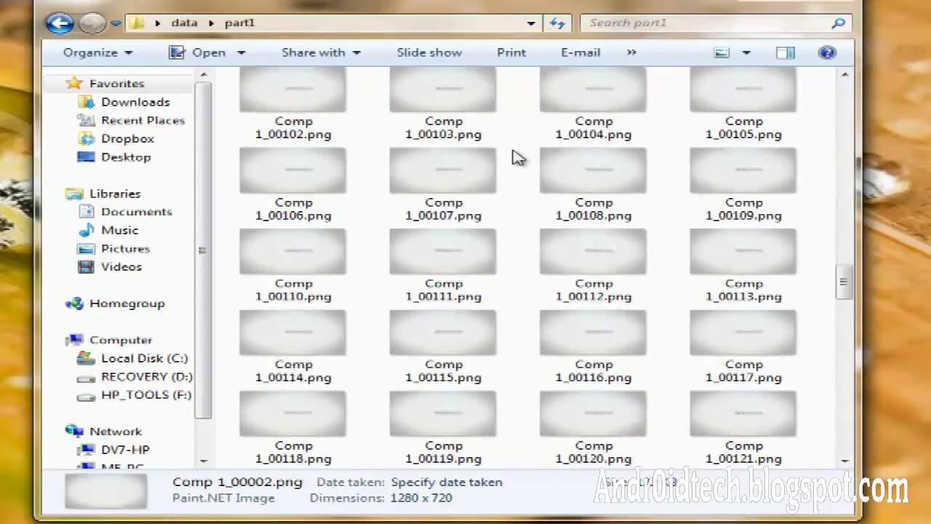
{"action": "scroll", "coordinate": [516, 159], "scroll_direction": "down", "scroll_amount": 2}
{"action": "scroll", "coordinate": [519, 162], "scroll_direction": "up", "scroll_amount": 14}
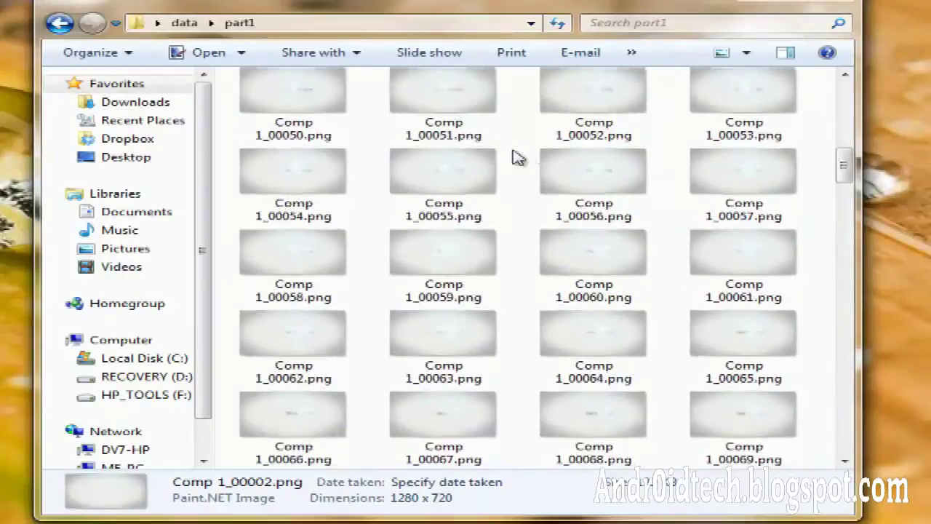
{"action": "scroll", "coordinate": [335, 322], "scroll_direction": "down", "scroll_amount": 5}
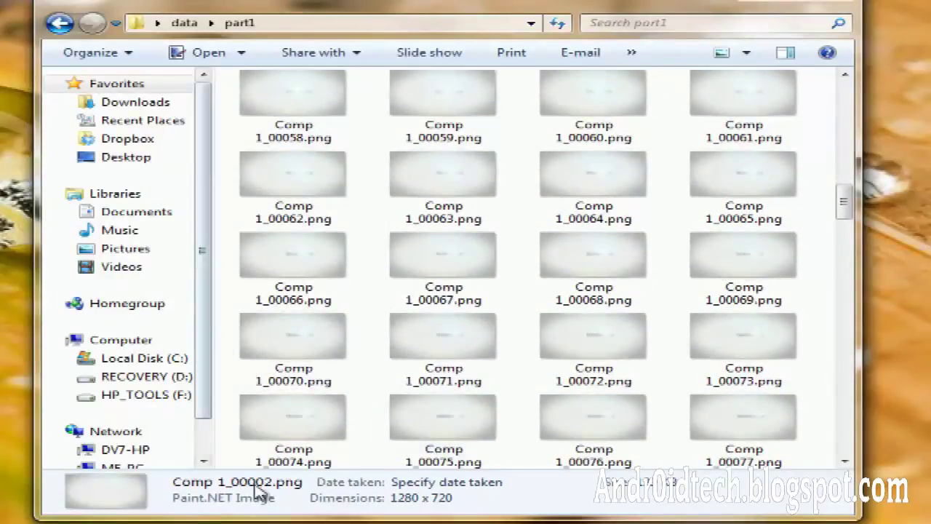
{"action": "left_click", "coordinate": [834, 6]}
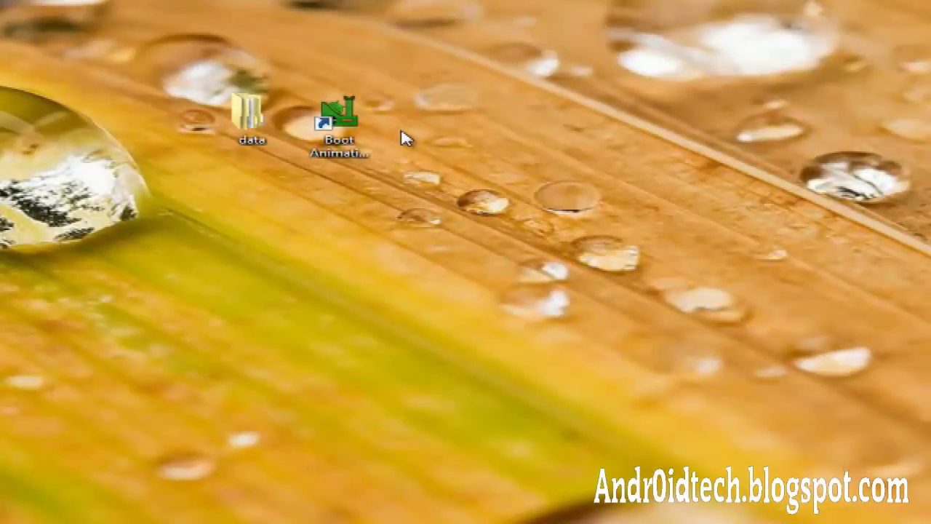
Launch Boot Animation Factory from the desktop and start creating a new boot animation
{"action": "left_click", "coordinate": [358, 148]}
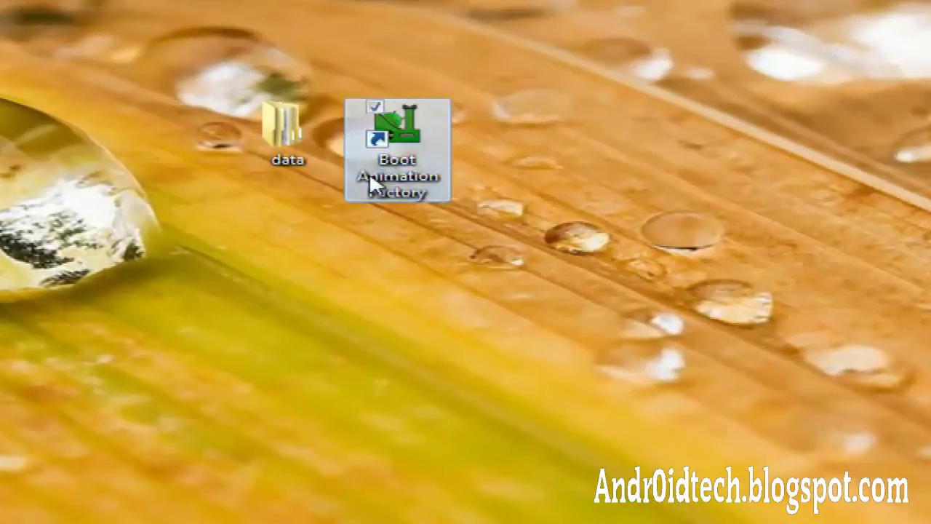
{"action": "double_click", "coordinate": [370, 183]}
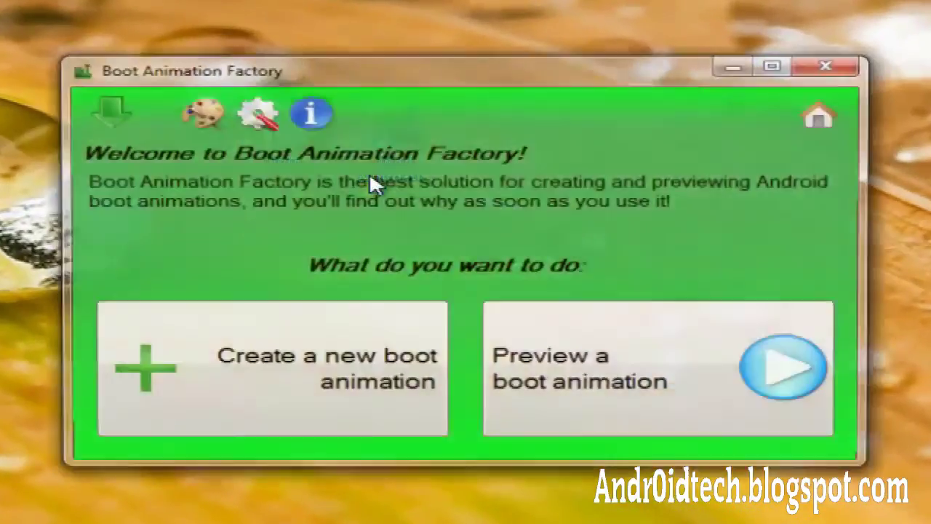
{"action": "left_click", "coordinate": [643, 356]}
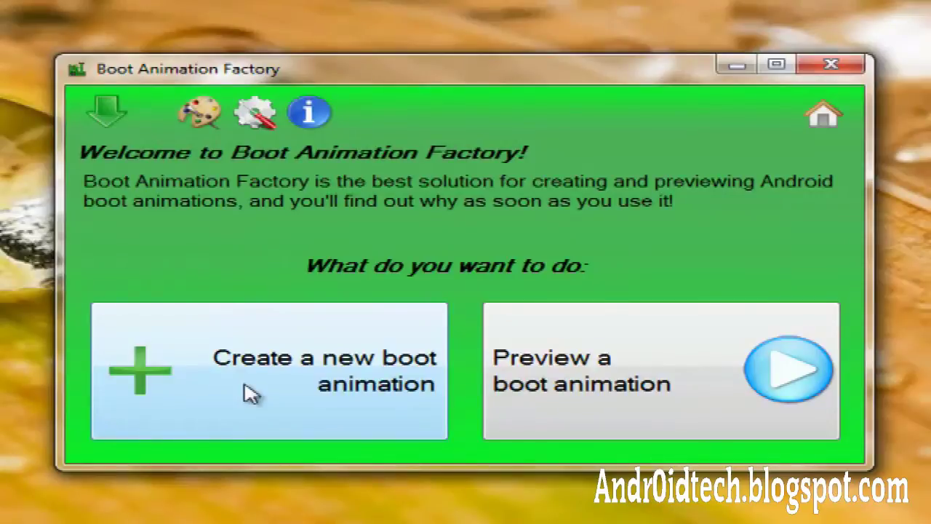
{"action": "left_click", "coordinate": [251, 393]}
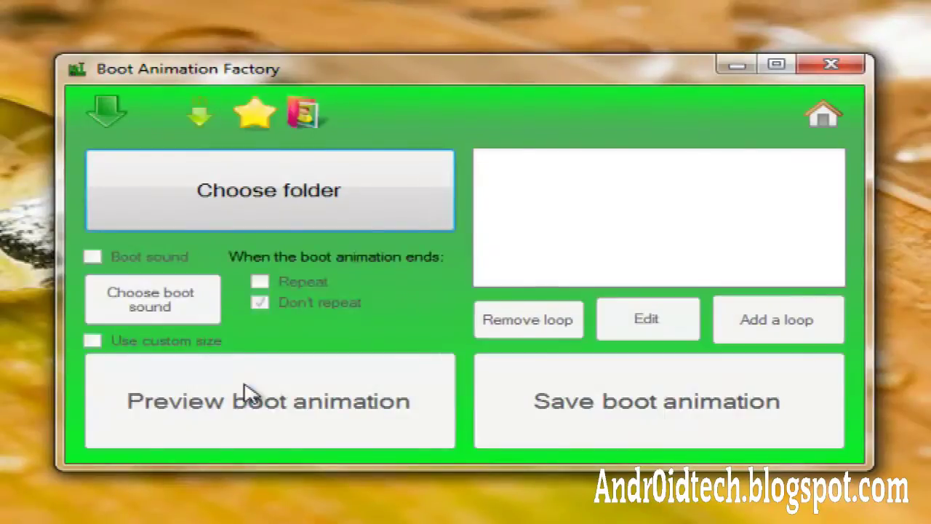
Choose the desktop's data folder as the location of the part folders, leaving the boot sound option off
{"action": "left_click", "coordinate": [260, 197]}
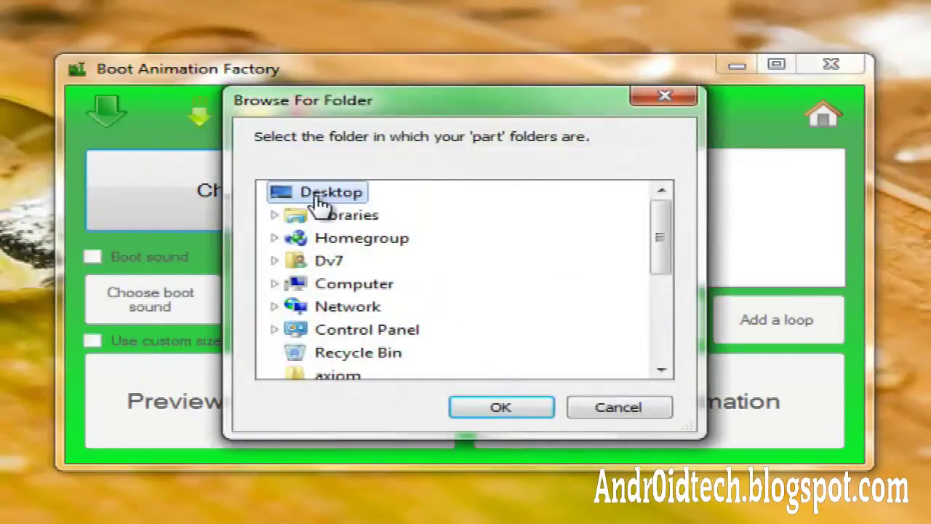
{"action": "left_click_drag", "start_coordinate": [654, 267], "coordinate": [644, 315]}
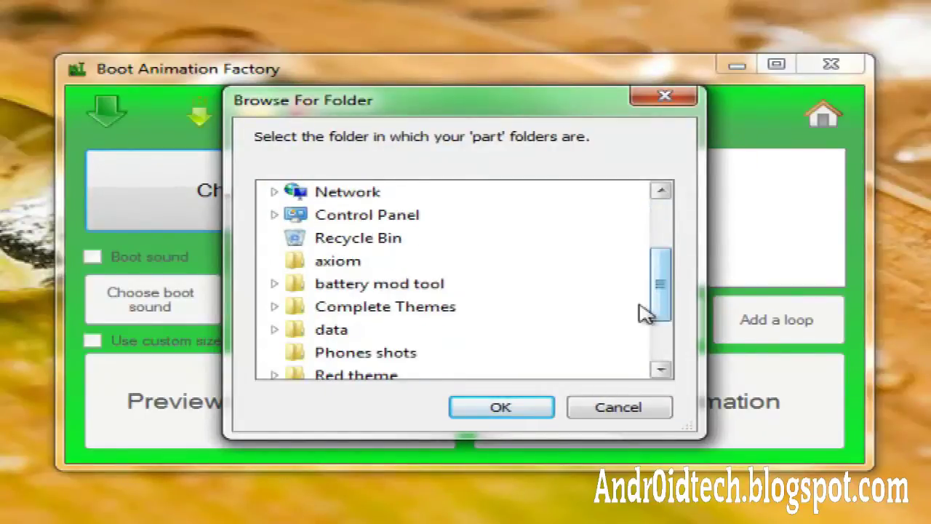
{"action": "left_click", "coordinate": [345, 333]}
{"action": "left_click", "coordinate": [508, 411]}
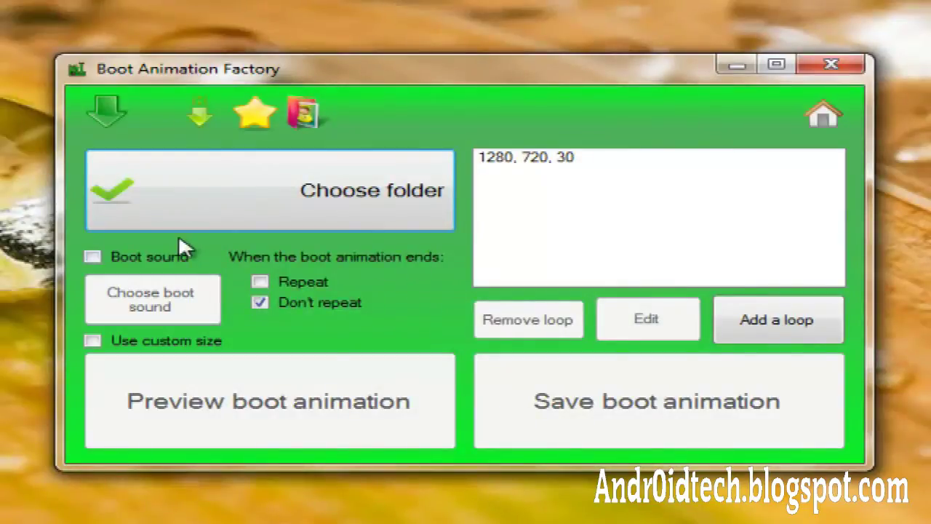
{"action": "left_click", "coordinate": [94, 259]}
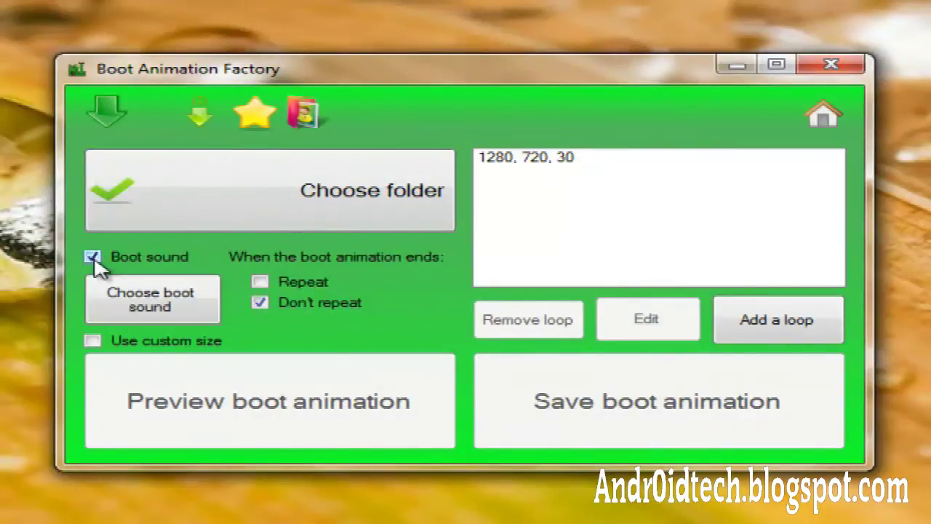
{"action": "left_click", "coordinate": [93, 259]}
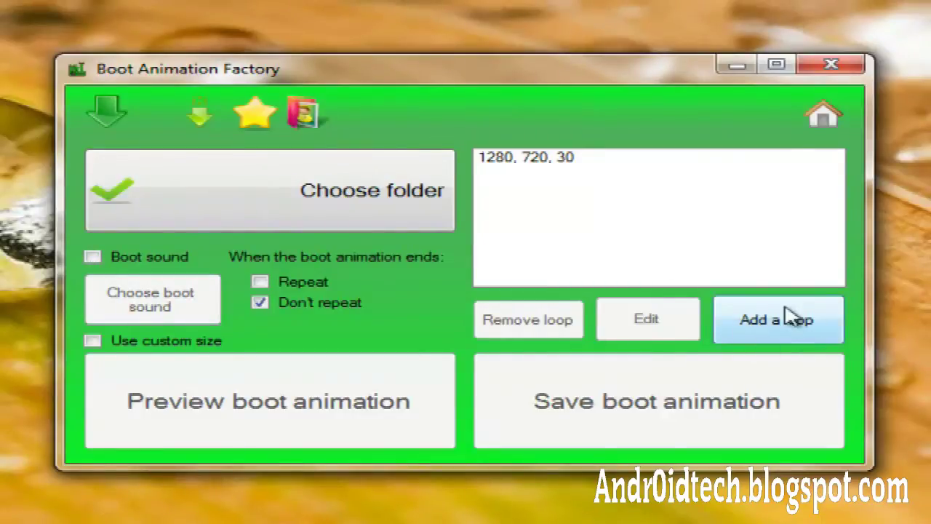
Add a loop for folder part1 with 1 loop and a 0 ms delay, and select its entry in the loop list
{"action": "left_click", "coordinate": [777, 327]}
{"action": "left_click", "coordinate": [469, 216]}
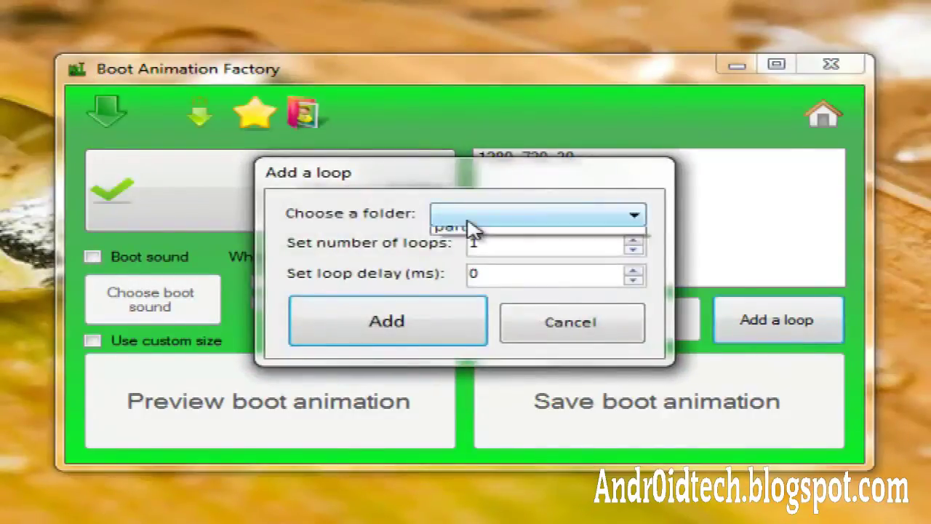
{"action": "left_click", "coordinate": [469, 237]}
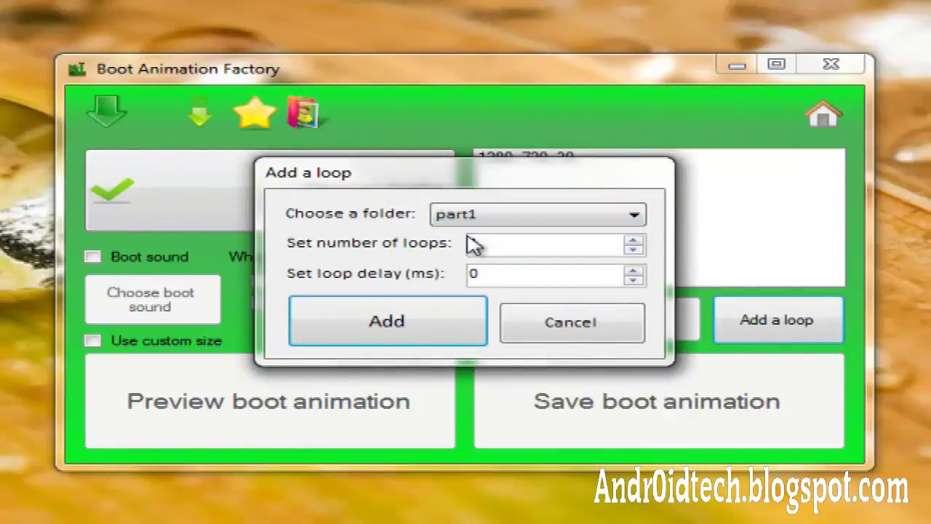
{"action": "left_click", "coordinate": [471, 245]}
{"action": "type", "text": "1"}
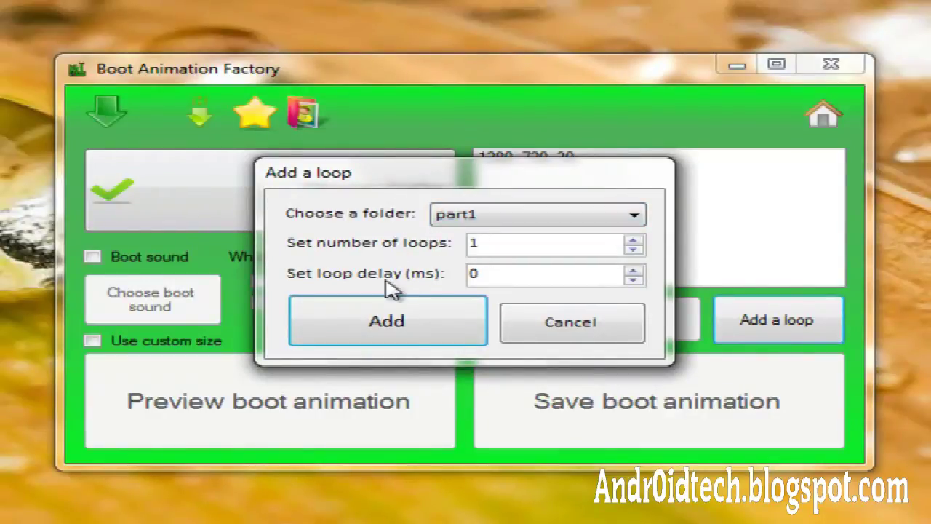
{"action": "left_click", "coordinate": [502, 273]}
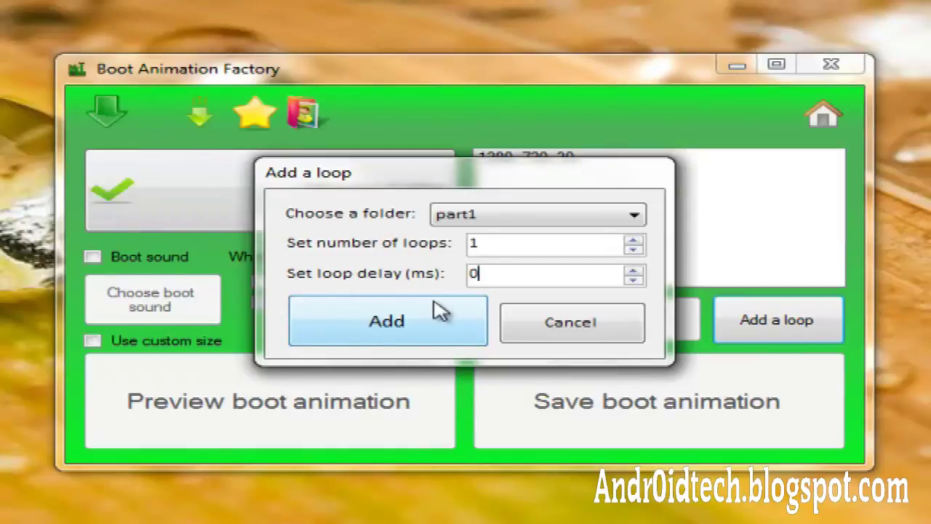
{"action": "left_click", "coordinate": [401, 317]}
{"action": "left_click", "coordinate": [502, 175]}
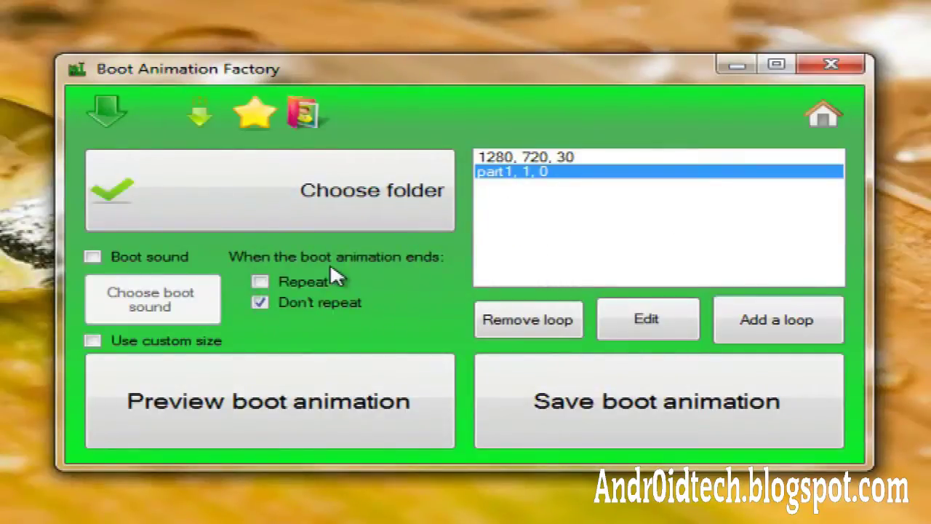
Set the boot animation to repeat when it ends and preview it in an enlarged previewer window
{"action": "left_click", "coordinate": [259, 282]}
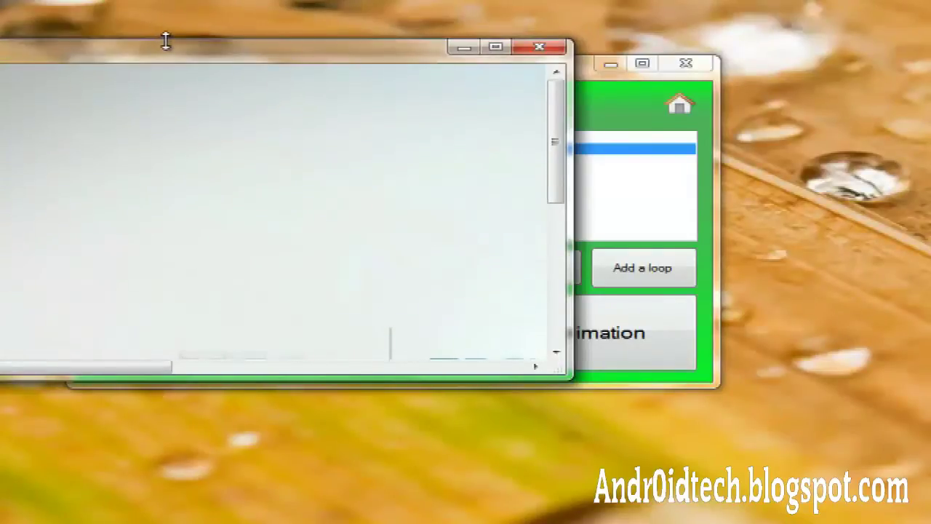
{"action": "left_click_drag", "start_coordinate": [172, 58], "coordinate": [405, 19]}
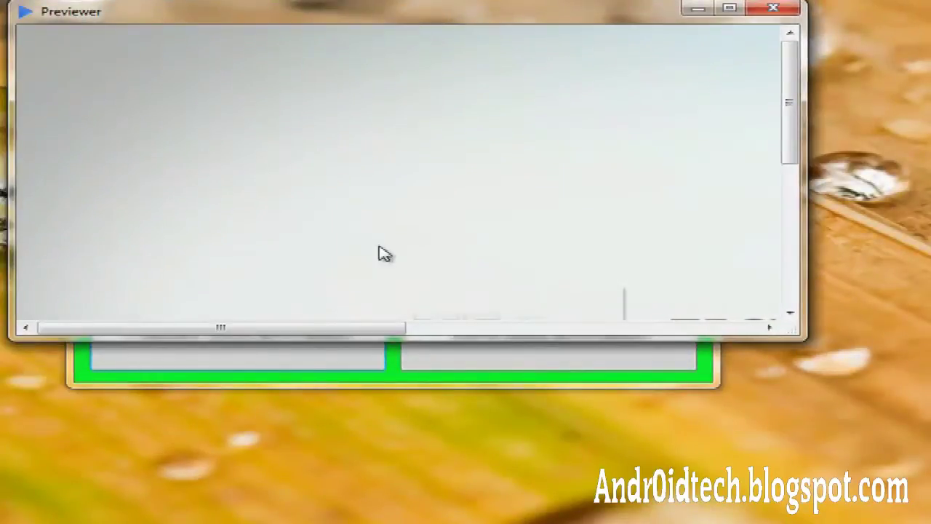
{"action": "left_click_drag", "start_coordinate": [430, 333], "coordinate": [440, 465]}
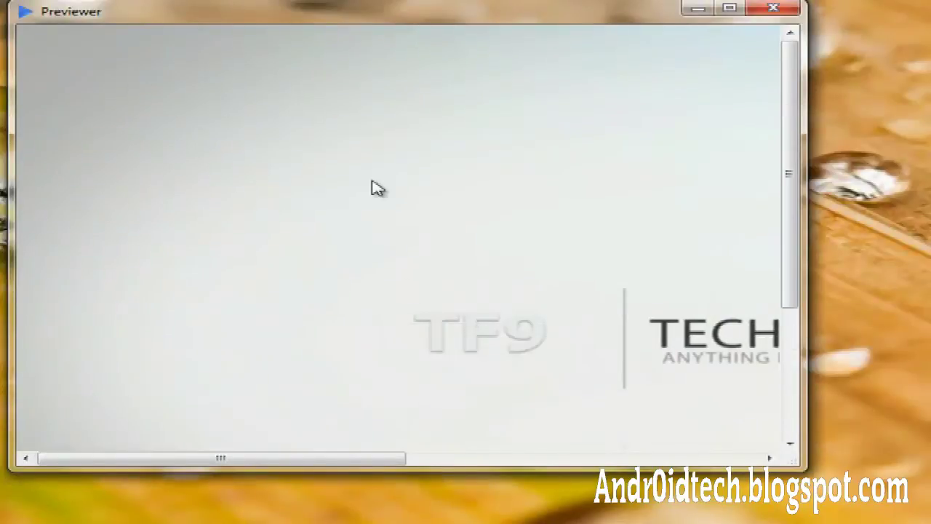
{"action": "left_click_drag", "start_coordinate": [802, 387], "coordinate": [926, 387]}
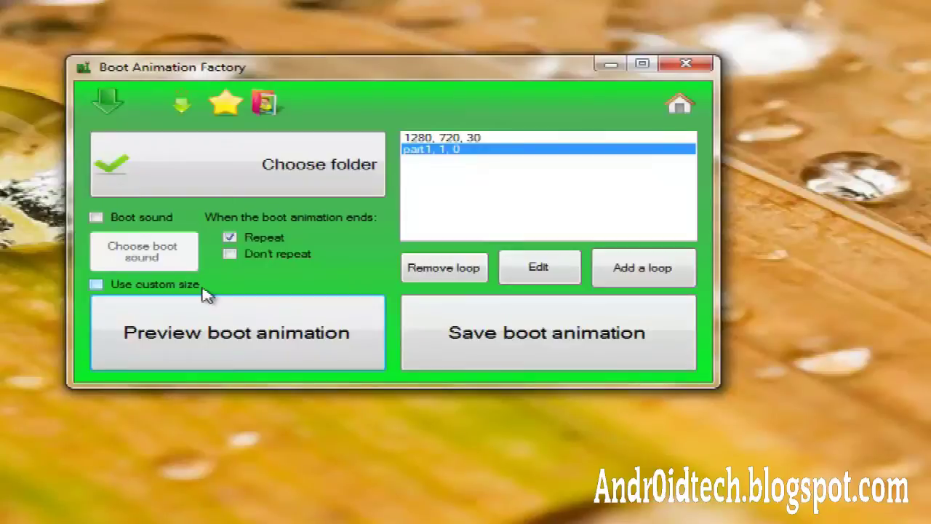
Save the boot animation to the Desktop as bootup in the Android boot animations (*.zip) format
{"action": "left_click", "coordinate": [551, 352]}
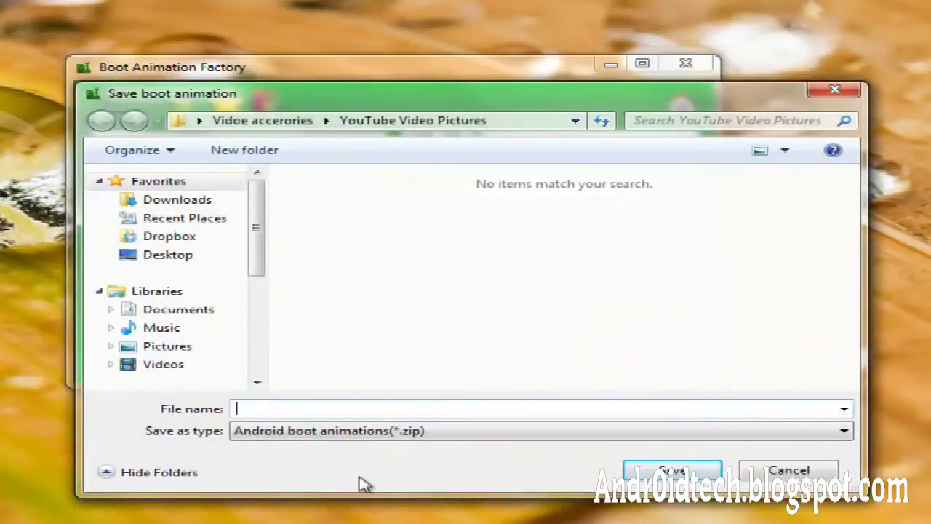
{"action": "type", "text": "bootup"}
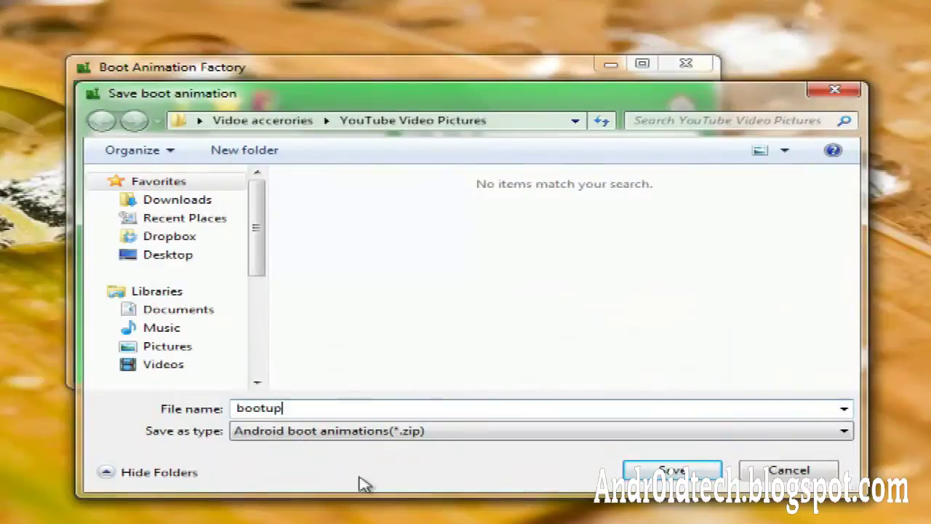
{"action": "left_click", "coordinate": [153, 255]}
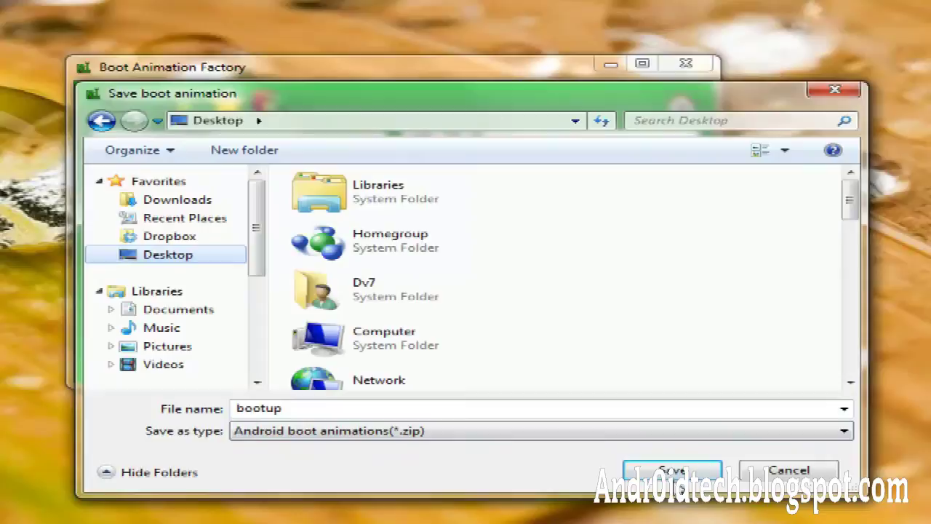
{"action": "left_click", "coordinate": [672, 471]}
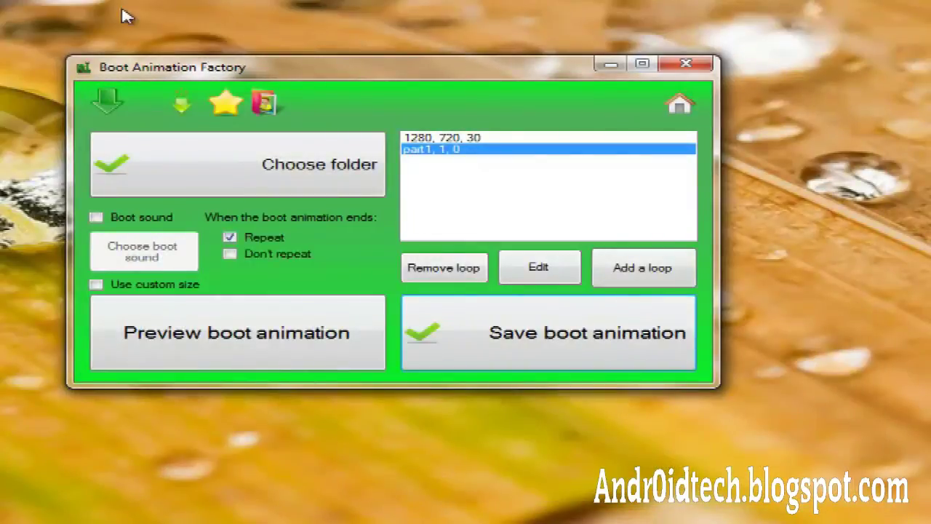
Reposition the saved bootup.zip file slightly lower on the desktop, below the Boot Animation Factory window
{"action": "left_click", "coordinate": [226, 453]}
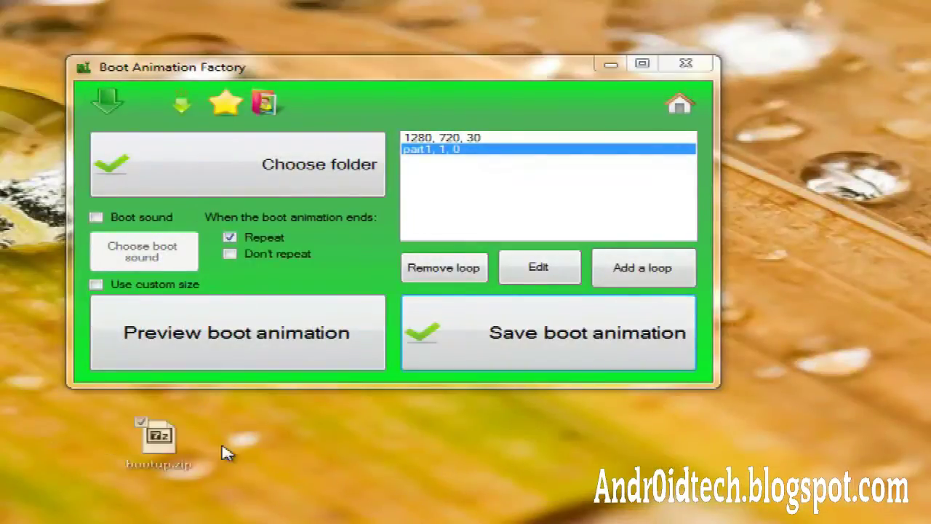
{"action": "left_click_drag", "start_coordinate": [225, 452], "coordinate": [218, 419]}
{"action": "left_click_drag", "start_coordinate": [142, 422], "coordinate": [167, 483]}
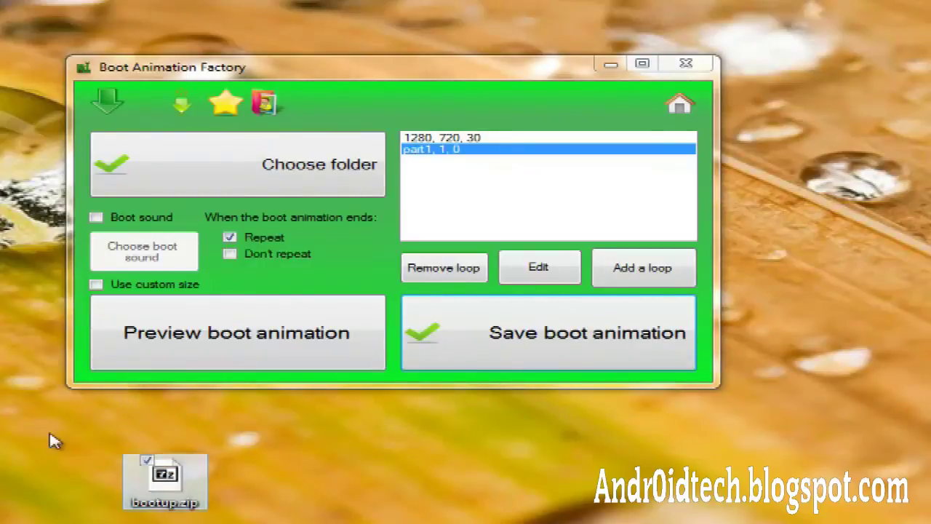
Go to the function for flashing a boot animation to the phone and choose bootup.zip from the Desktop
{"action": "left_click", "coordinate": [121, 100]}
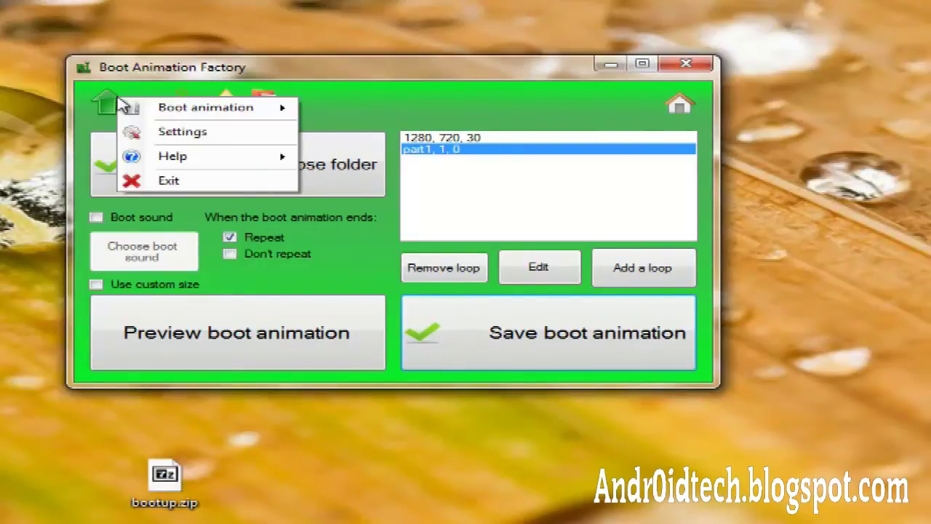
{"action": "mouse_move", "coordinate": [210, 124]}
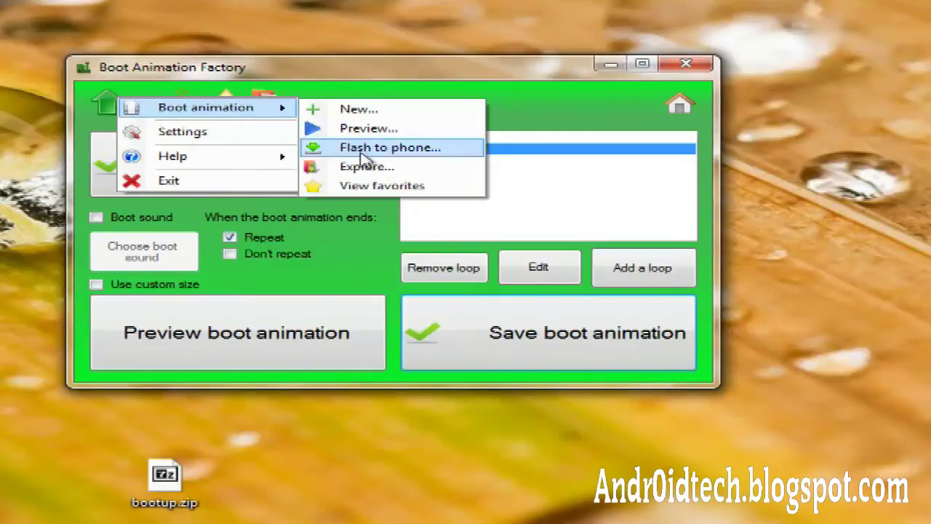
{"action": "left_click", "coordinate": [374, 153]}
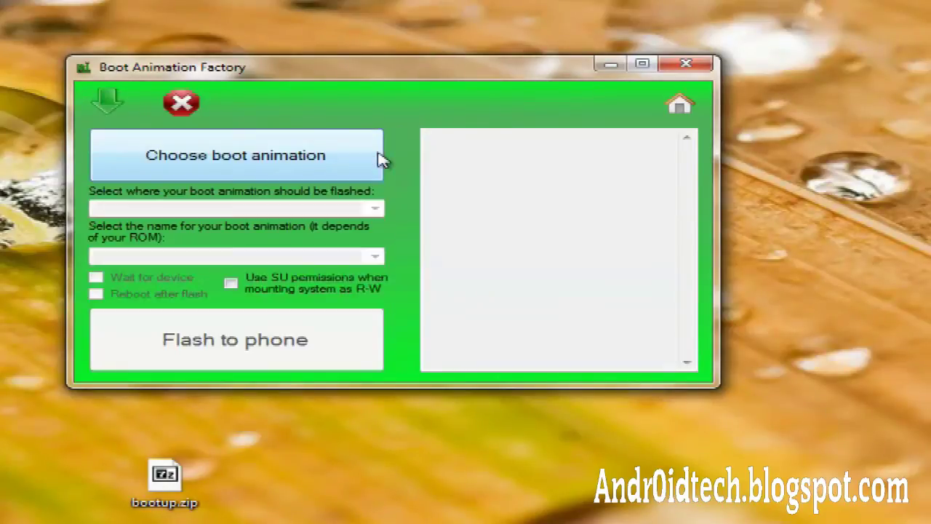
{"action": "left_click", "coordinate": [255, 151]}
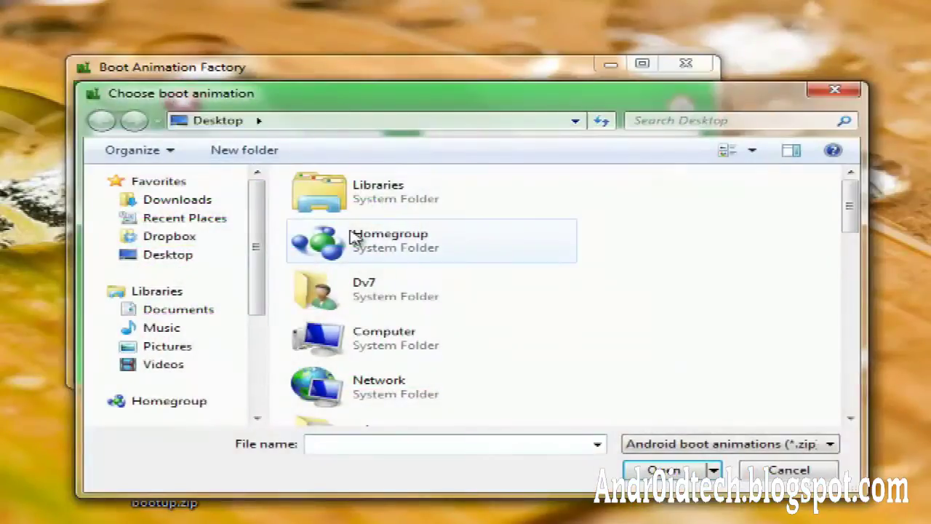
{"action": "scroll", "coordinate": [353, 237], "scroll_direction": "down", "scroll_amount": 3}
{"action": "type", "text": "boot"}
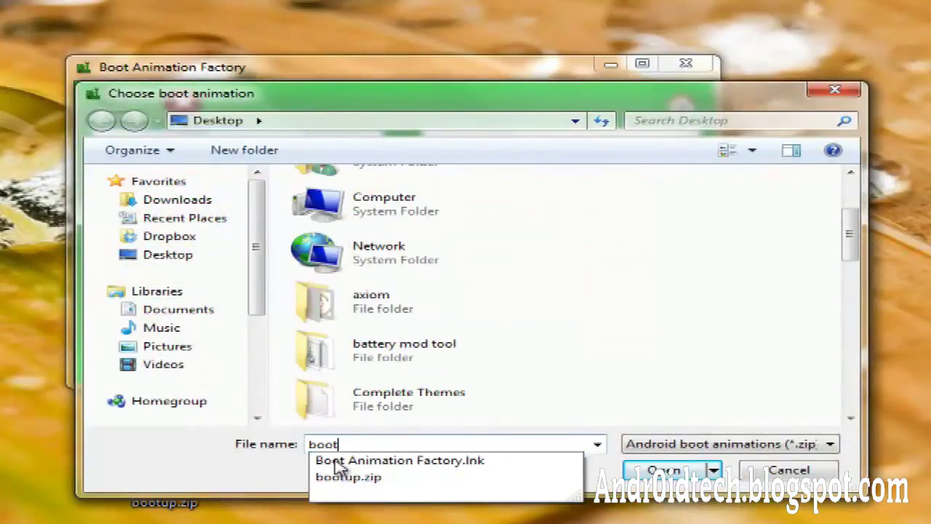
{"action": "left_click", "coordinate": [343, 477]}
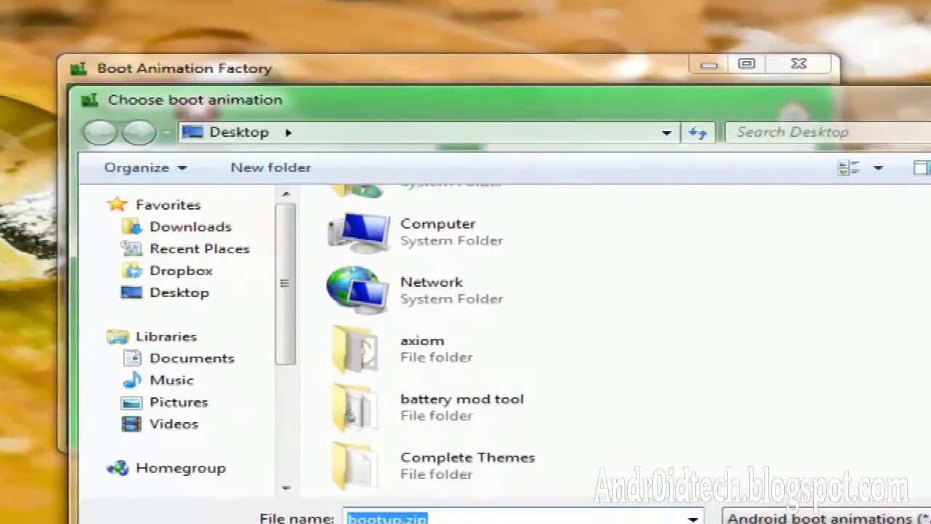
{"action": "key", "text": "Return"}
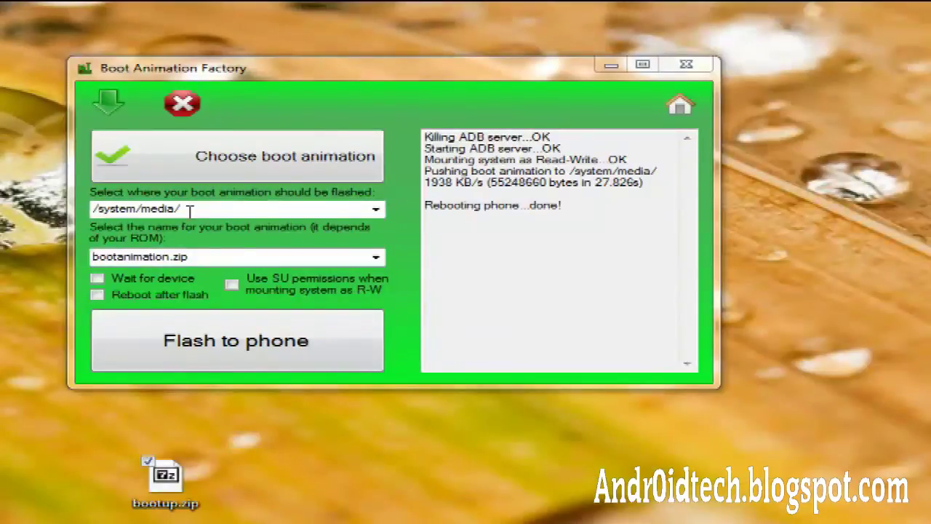
Flash the boot animation to the phone with reboot after flash and SU permissions for mounting system as R-W enabled
{"action": "left_click", "coordinate": [189, 210]}
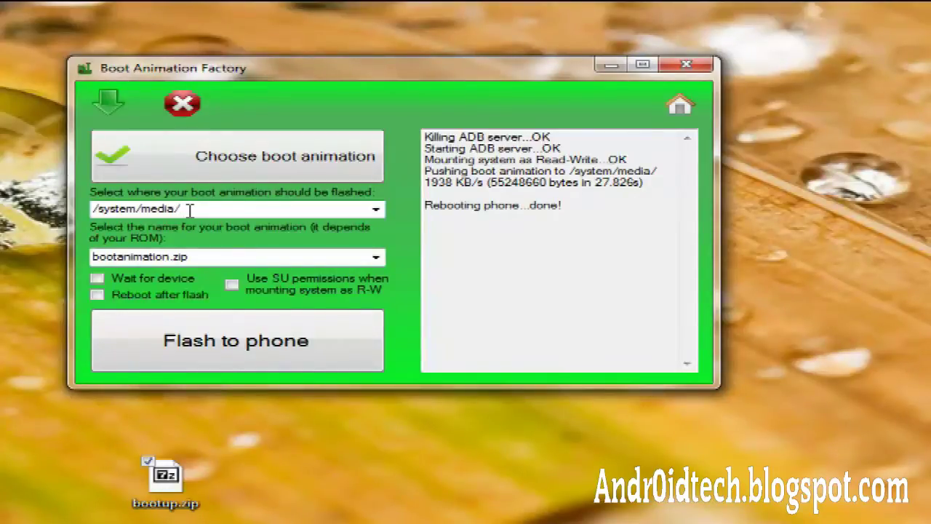
{"action": "left_click", "coordinate": [166, 480]}
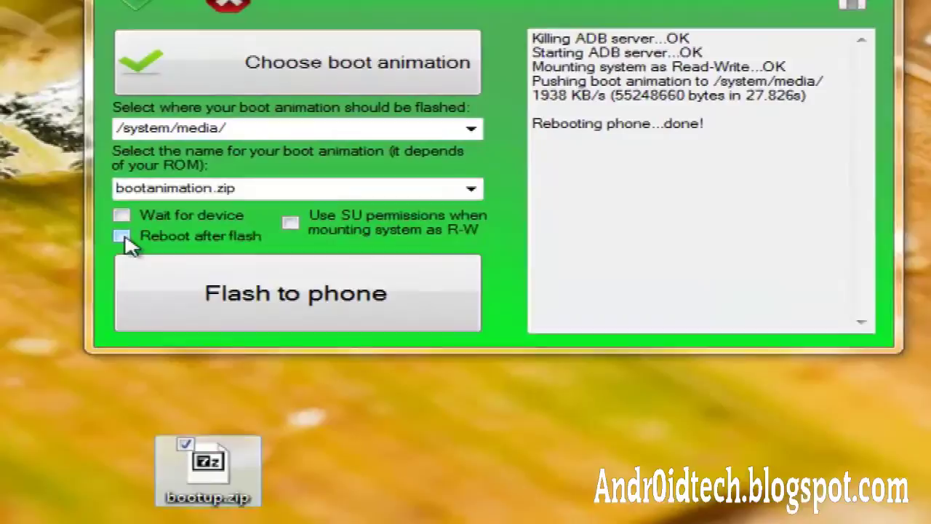
{"action": "left_click", "coordinate": [97, 294]}
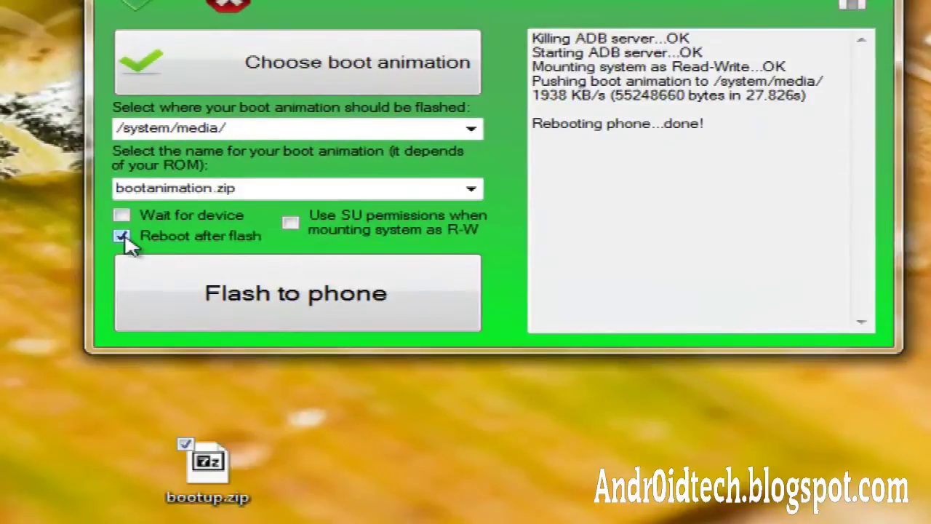
{"action": "left_click", "coordinate": [290, 232]}
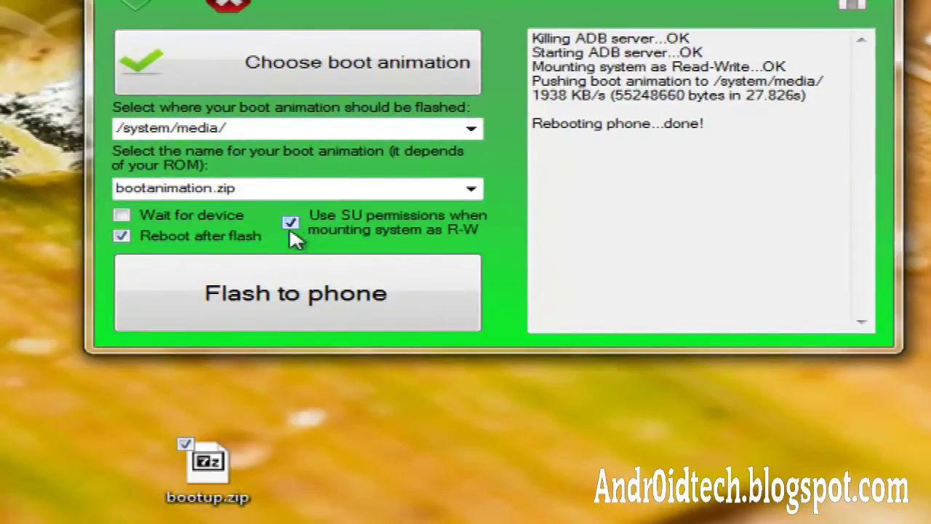
{"action": "left_click", "coordinate": [234, 304]}
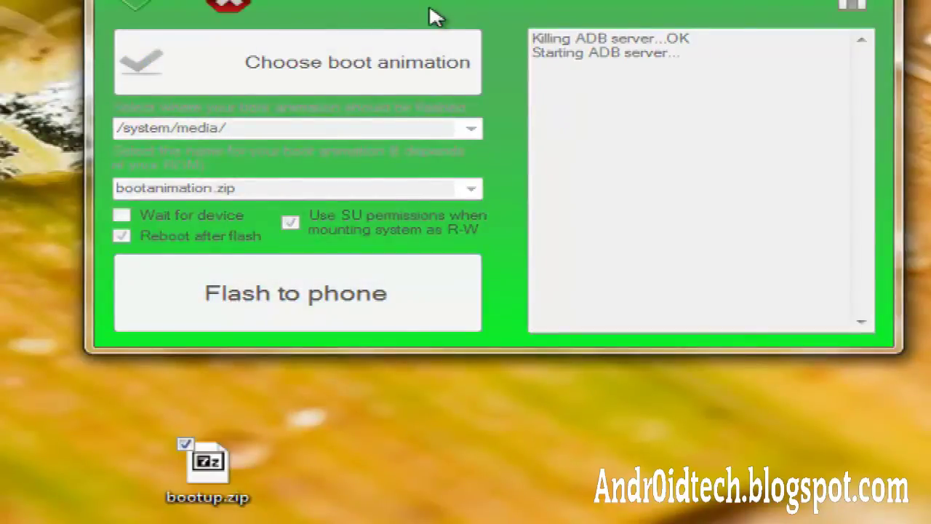